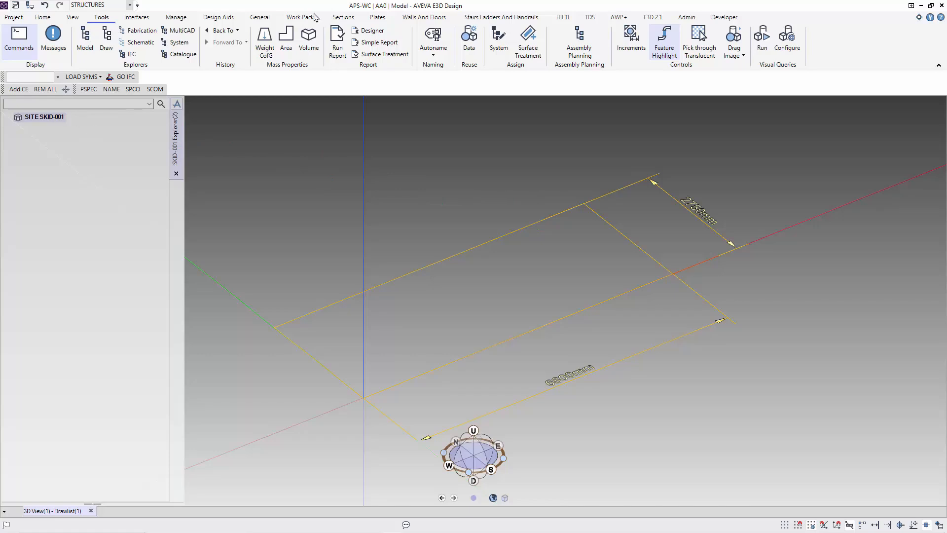
Step: Create an autonamed zone under site SKID-001 with the purpose STL Steelwork
{"action": "left_click", "coordinate": [259, 18]}
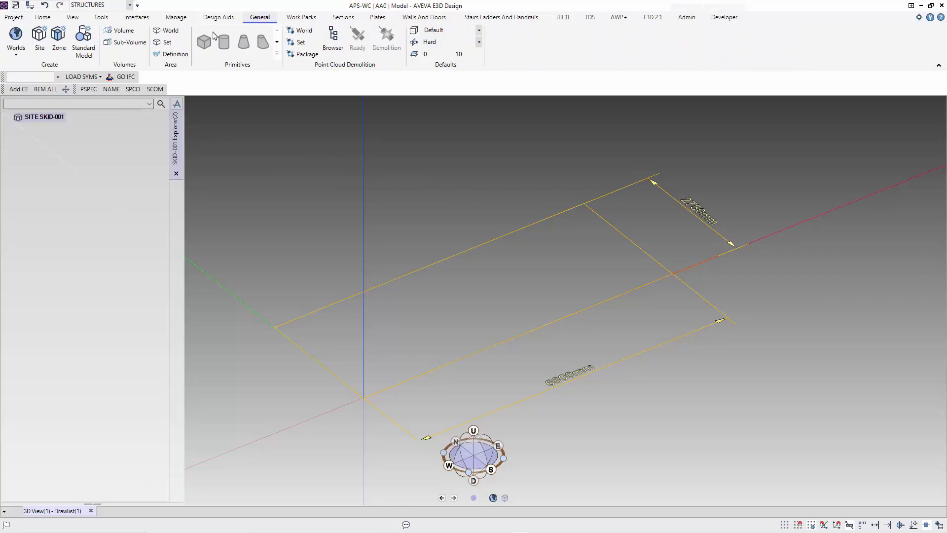
{"action": "left_click", "coordinate": [58, 37]}
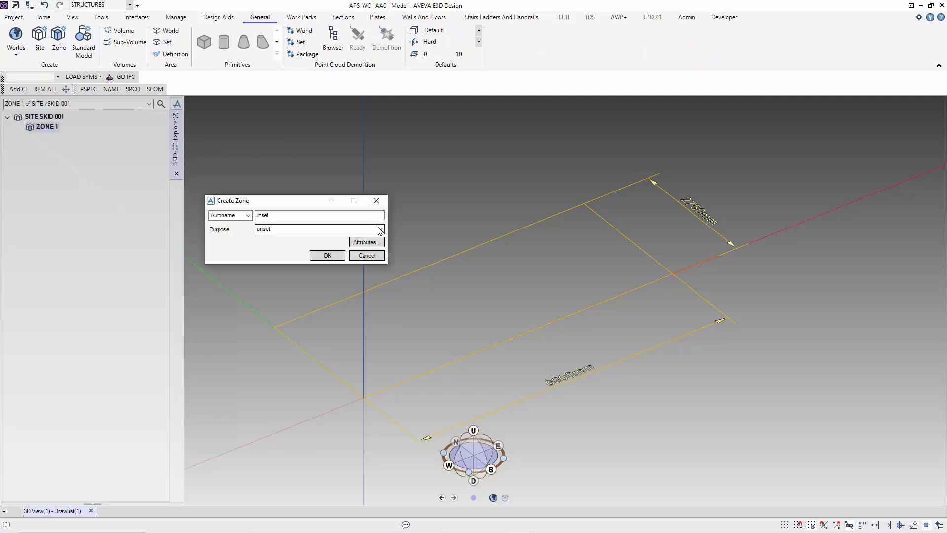
{"action": "left_click", "coordinate": [380, 229]}
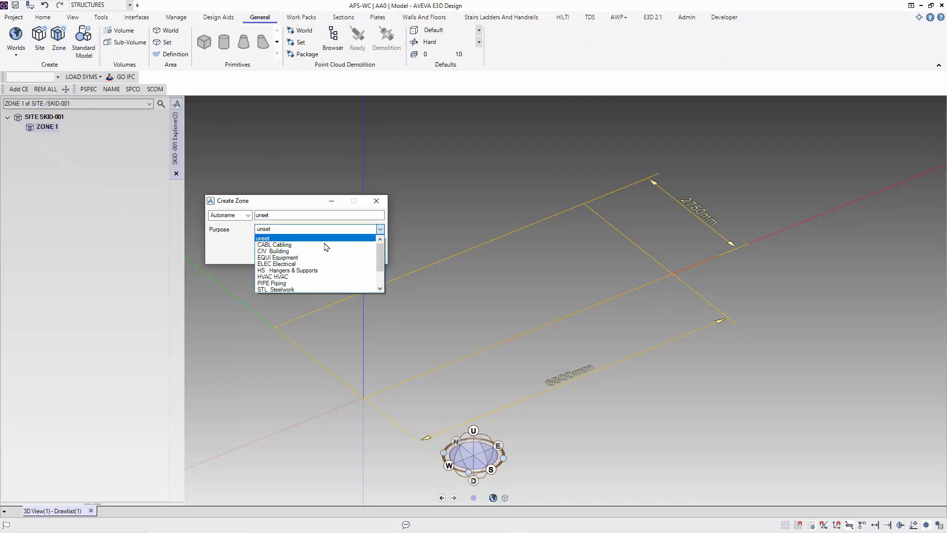
{"action": "left_click", "coordinate": [292, 290]}
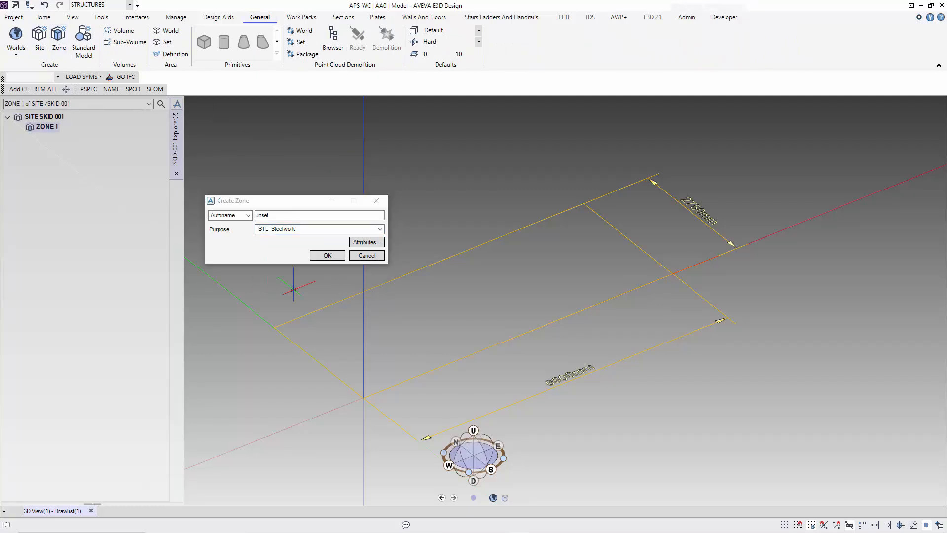
{"action": "left_click", "coordinate": [327, 256]}
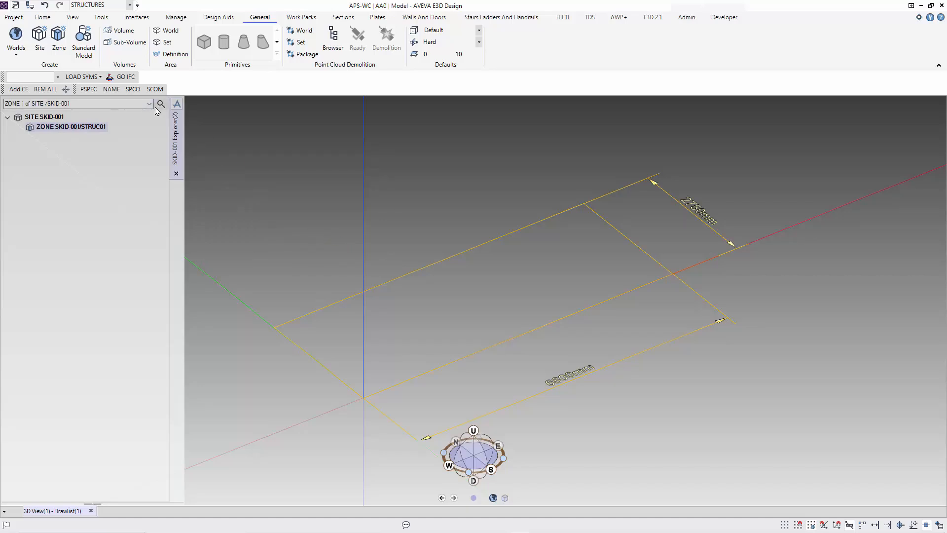
Step: Create an autonamed structure in the new steelwork zone with the purpose STL Area
{"action": "left_click", "coordinate": [345, 18]}
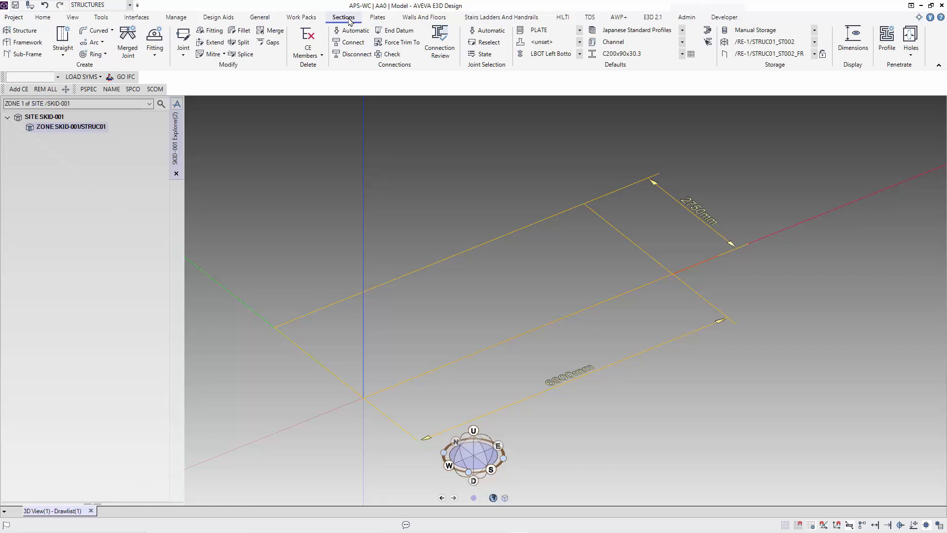
{"action": "left_click", "coordinate": [22, 30]}
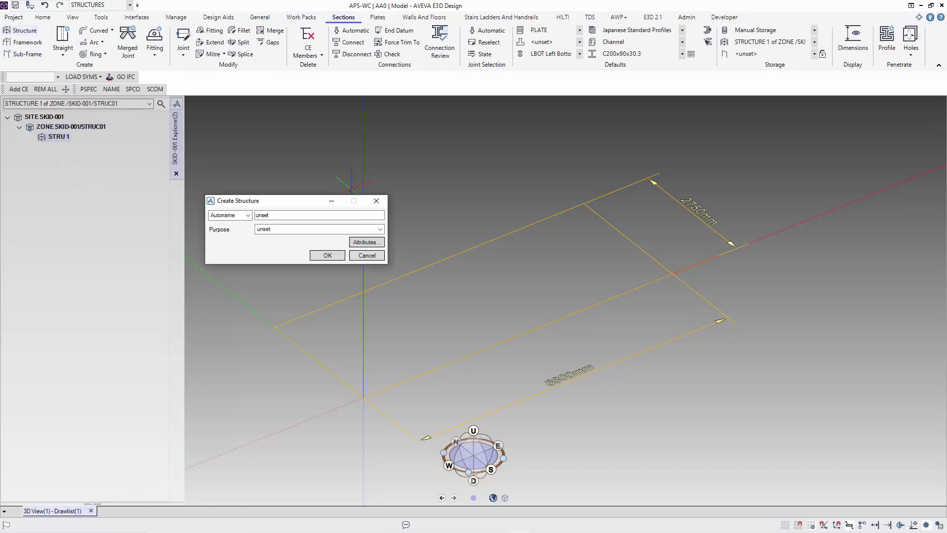
{"action": "left_click", "coordinate": [376, 231]}
{"action": "left_click", "coordinate": [376, 231]}
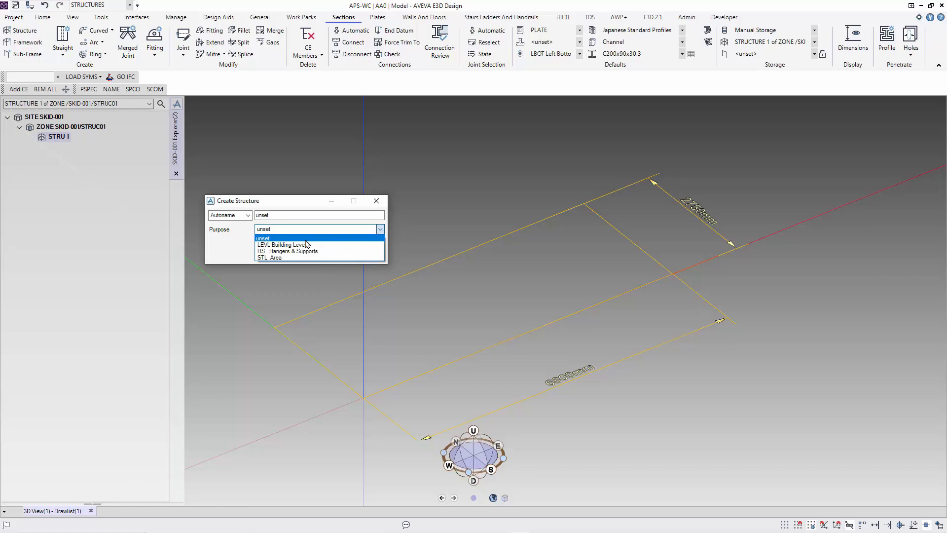
{"action": "left_click", "coordinate": [291, 262]}
{"action": "left_click", "coordinate": [327, 256]}
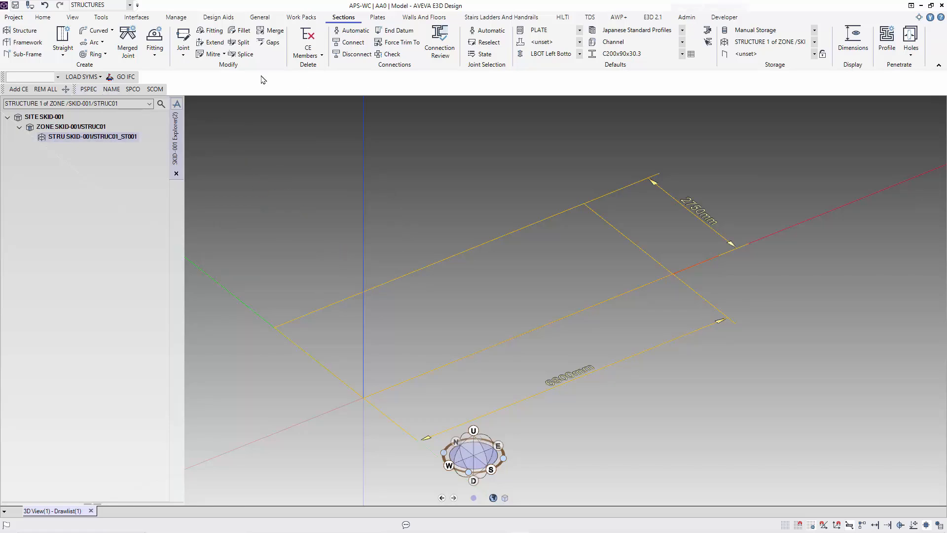
Step: Create an autonamed framework under the structure with the purpose STRU Support Structures
{"action": "left_click", "coordinate": [25, 42]}
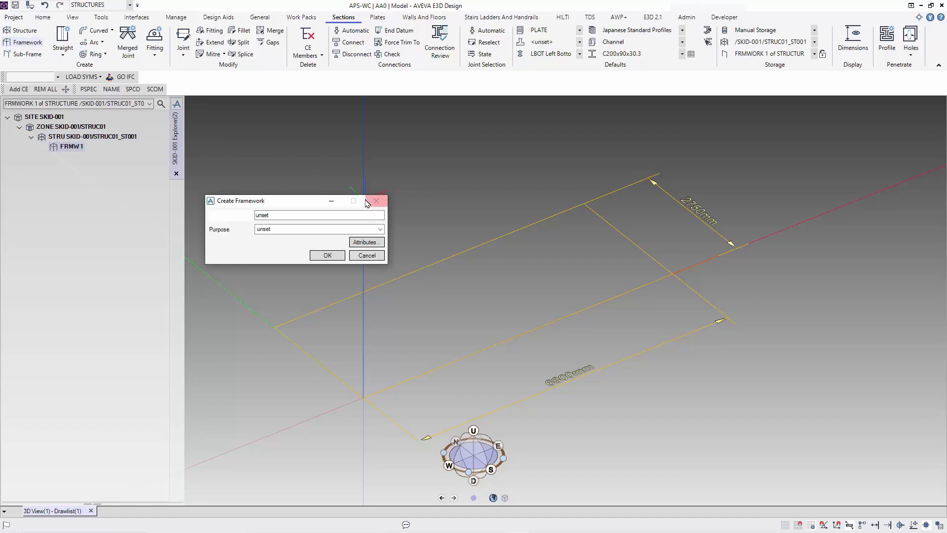
{"action": "left_click", "coordinate": [366, 228]}
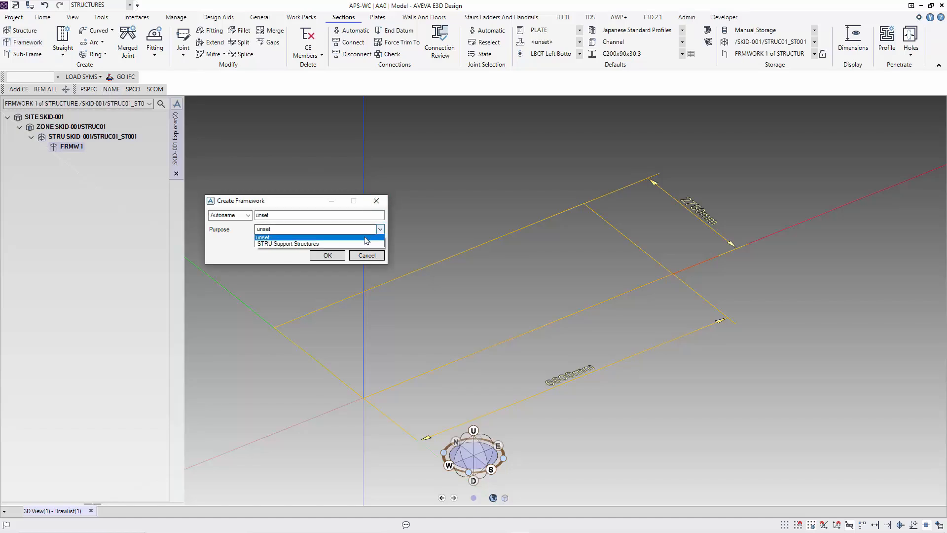
{"action": "left_click", "coordinate": [341, 245]}
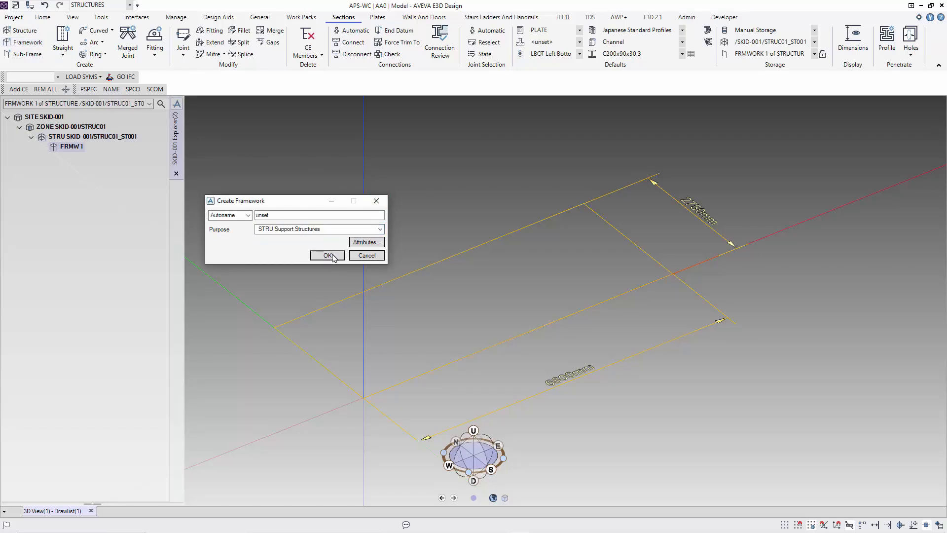
{"action": "left_click", "coordinate": [328, 255]}
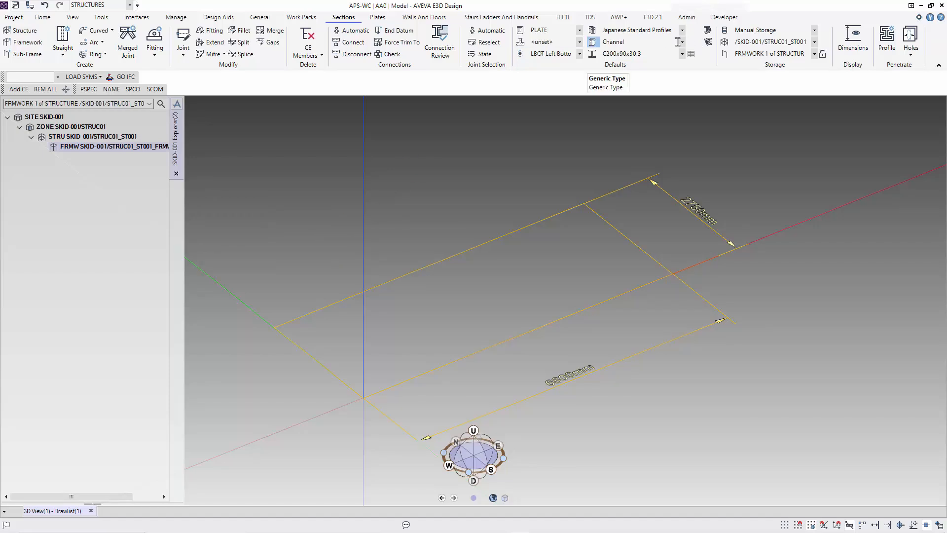
Step: Set the default profile to H Section H200x200x49.9 and start a continuous straight section with endpoint snapping
{"action": "left_click", "coordinate": [682, 43]}
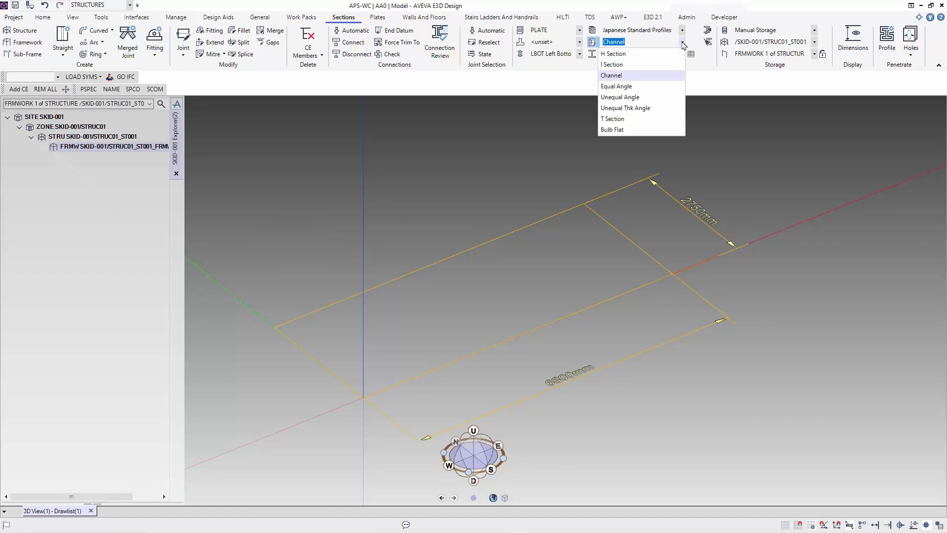
{"action": "left_click", "coordinate": [647, 54]}
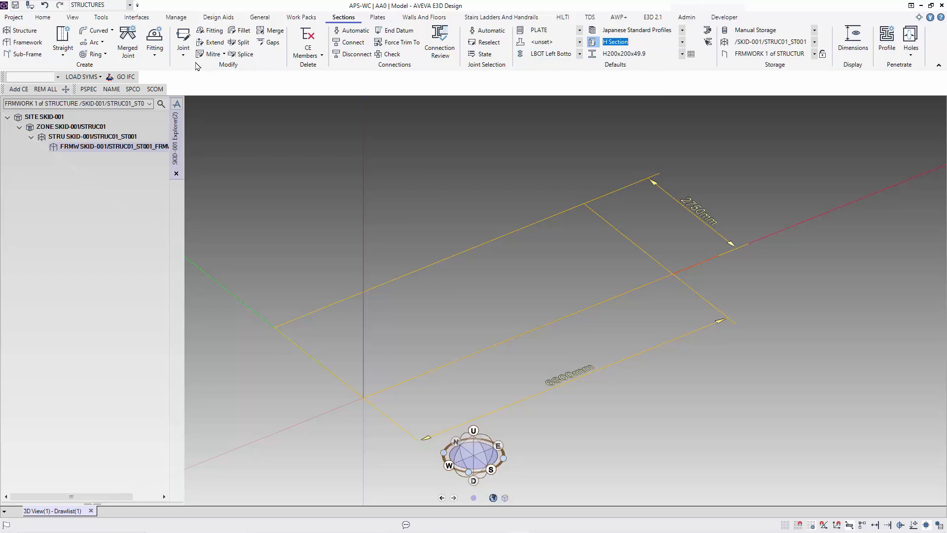
{"action": "left_click", "coordinate": [64, 56]}
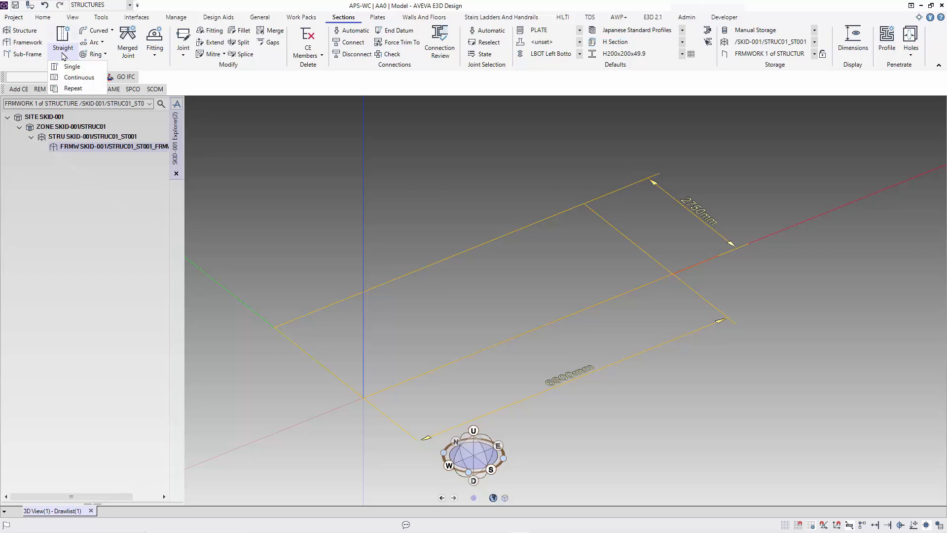
{"action": "left_click", "coordinate": [74, 78]}
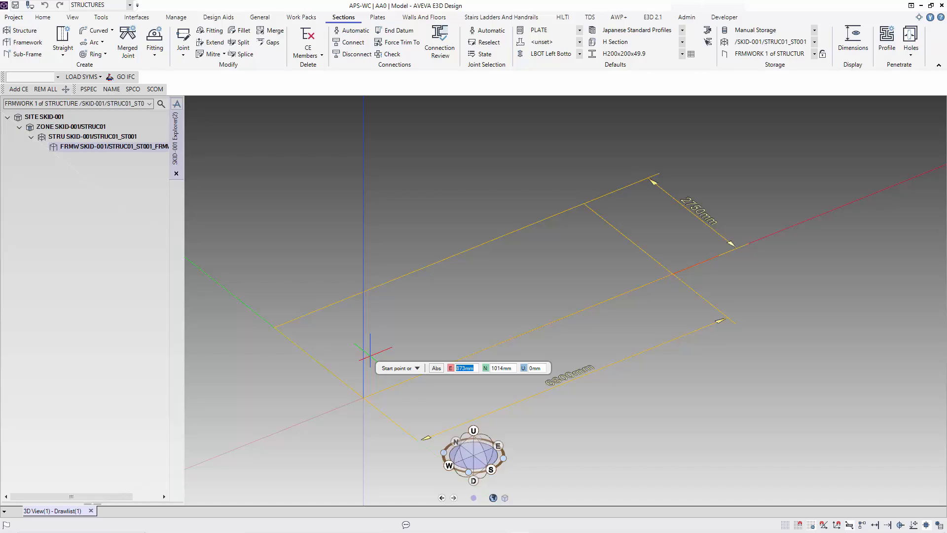
{"action": "right_click", "coordinate": [370, 354]}
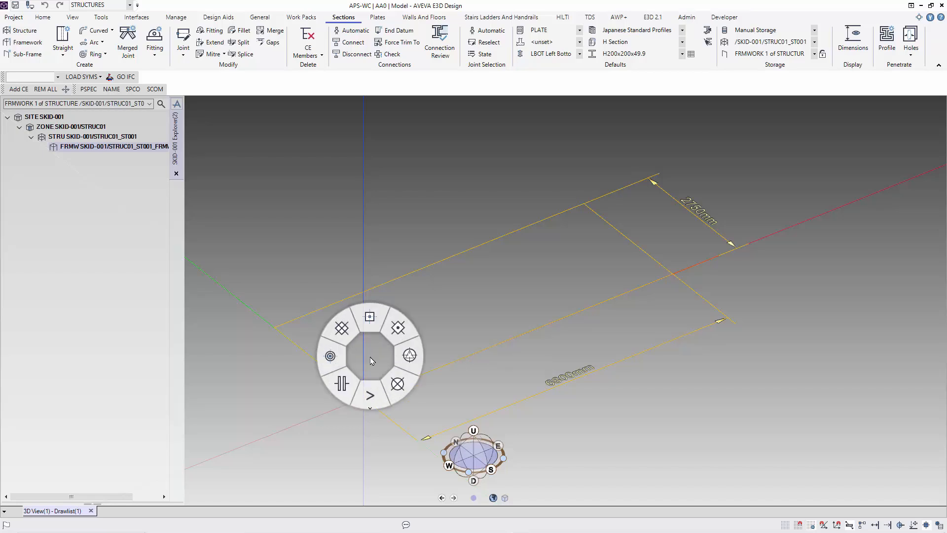
{"action": "left_click", "coordinate": [370, 396]}
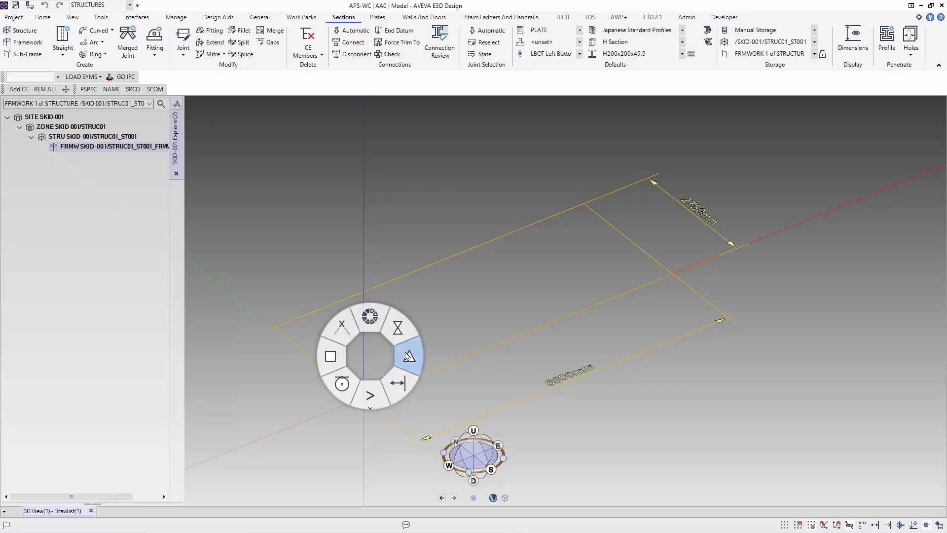
{"action": "left_click", "coordinate": [340, 357]}
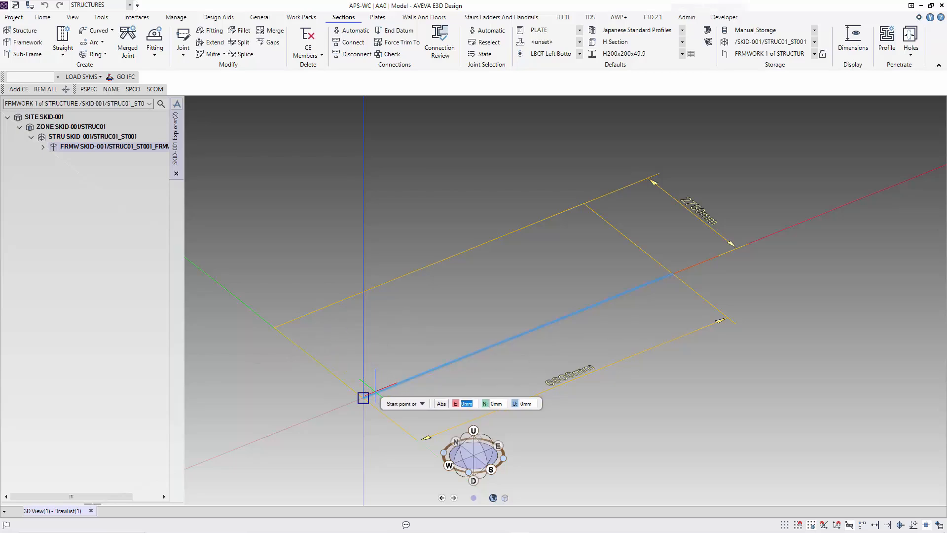
Step: Draw four connected H-section beams around the 6800 by 2750 mm guide rectangle, starting and ending at the origin corner
{"action": "left_click", "coordinate": [363, 398]}
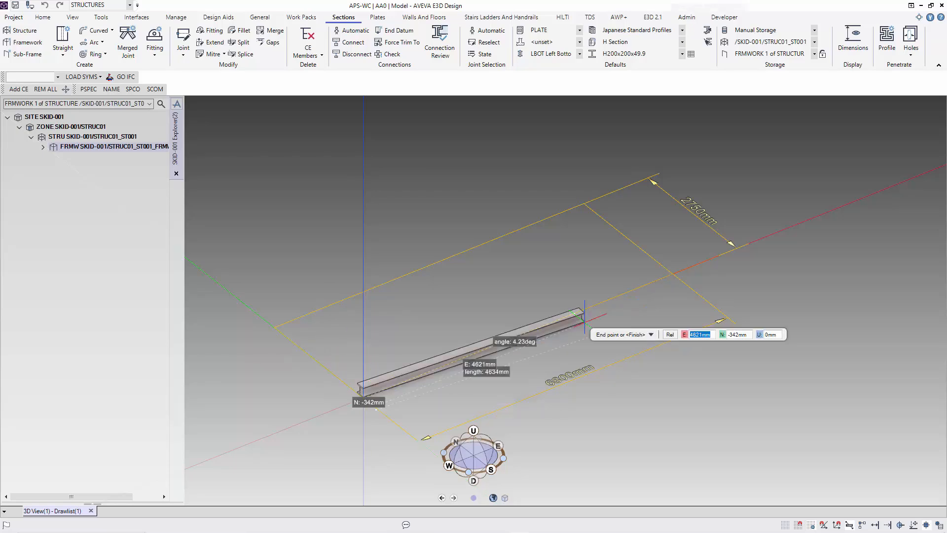
{"action": "left_click", "coordinate": [673, 274]}
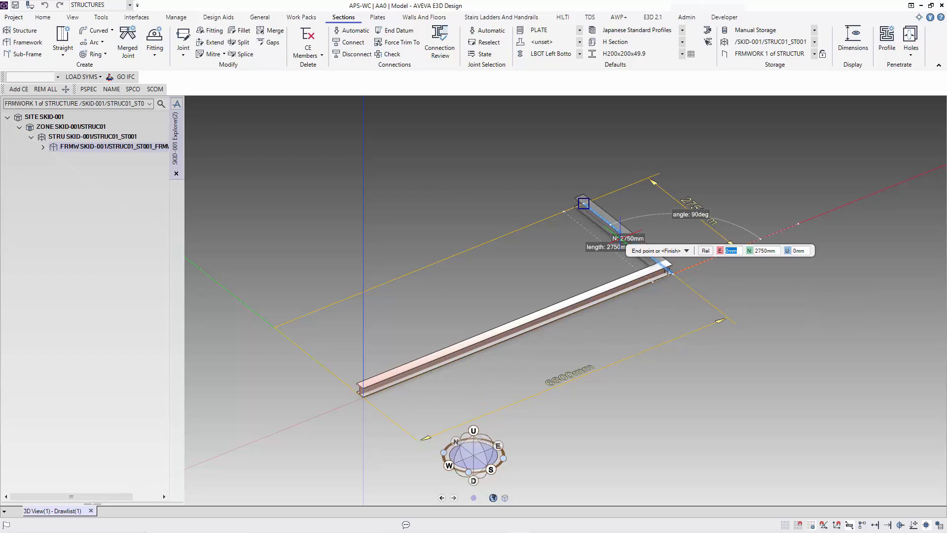
{"action": "left_click", "coordinate": [584, 204]}
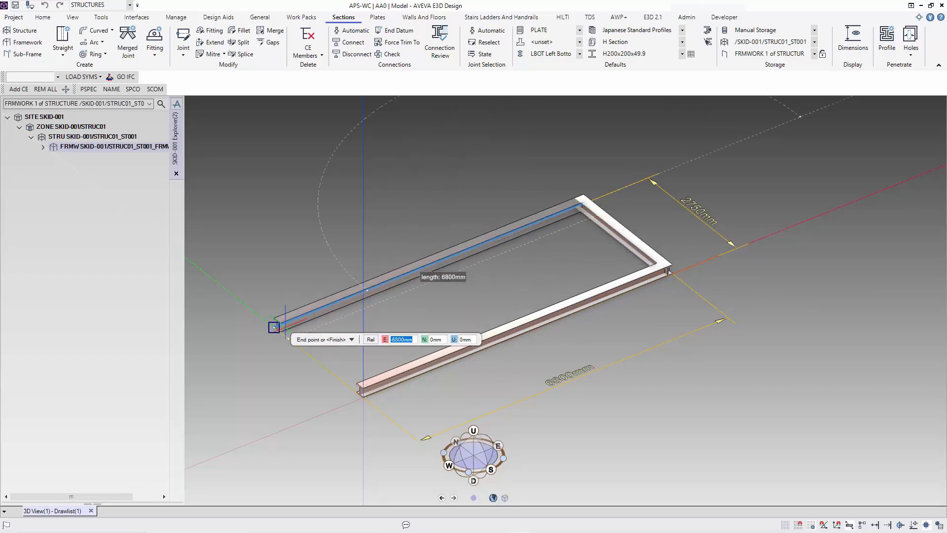
{"action": "left_click", "coordinate": [274, 327]}
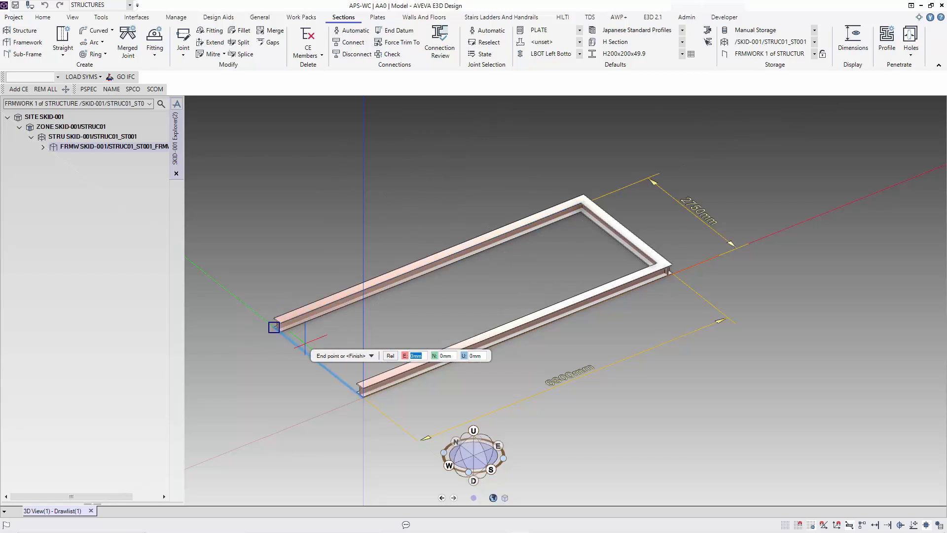
{"action": "left_click", "coordinate": [344, 393]}
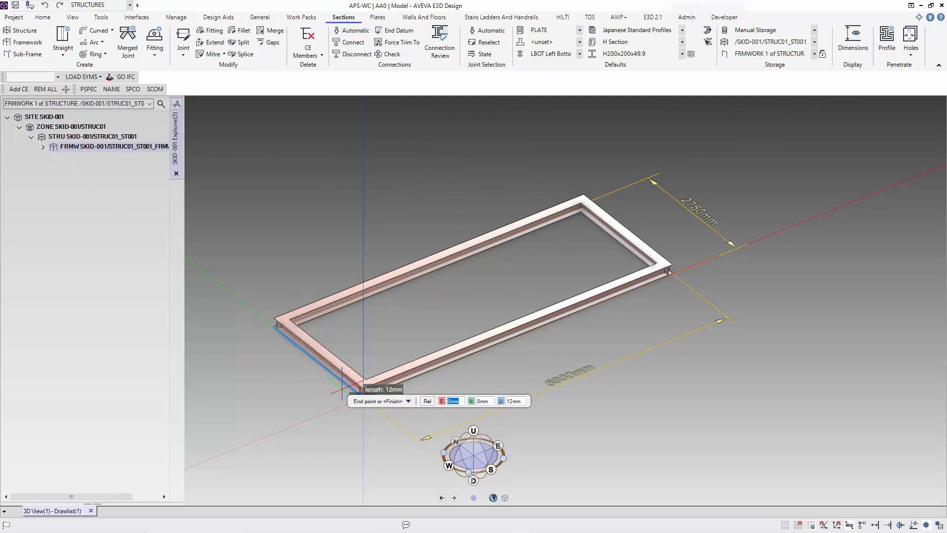
{"action": "key", "text": "Escape"}
Step: Mitre the adjoining beam ends at all four corners of the rectangular base frame
{"action": "scroll", "coordinate": [344, 387], "scroll_direction": "up", "scroll_amount": 2}
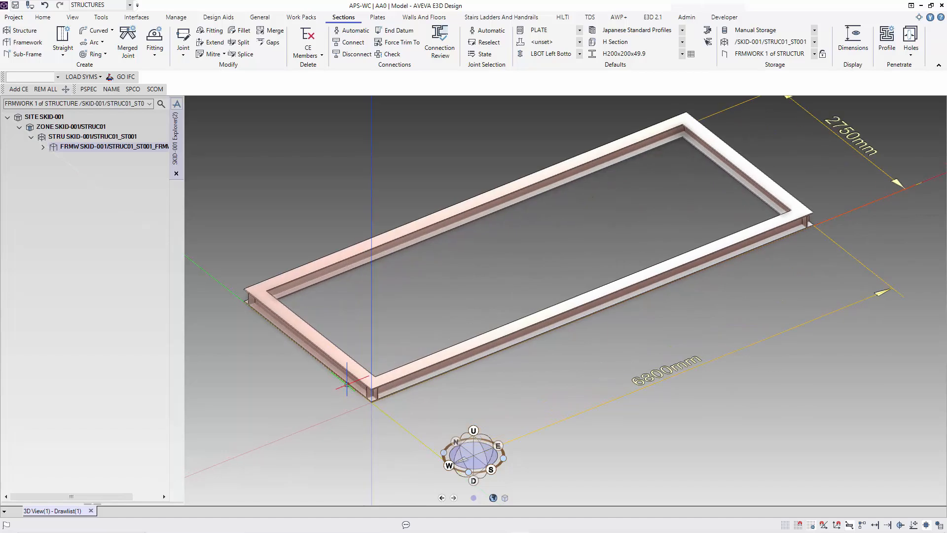
{"action": "middle_click_drag", "start_coordinate": [361, 377], "coordinate": [420, 373]}
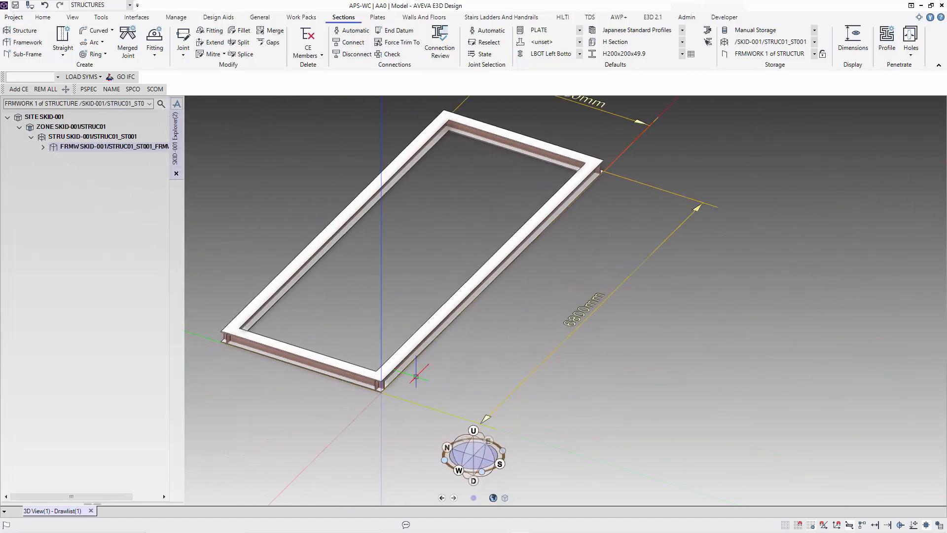
{"action": "left_click", "coordinate": [211, 54]}
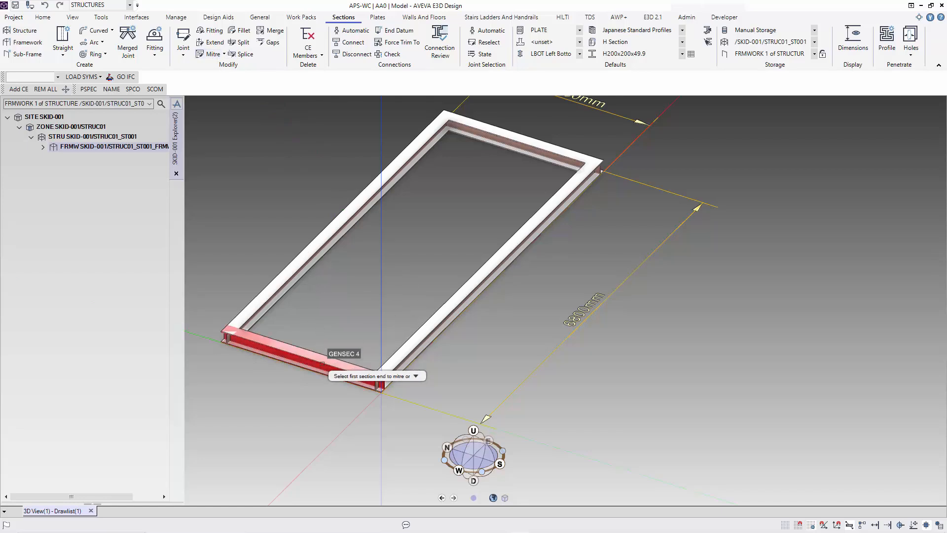
{"action": "left_click", "coordinate": [323, 365]}
{"action": "left_click", "coordinate": [401, 356]}
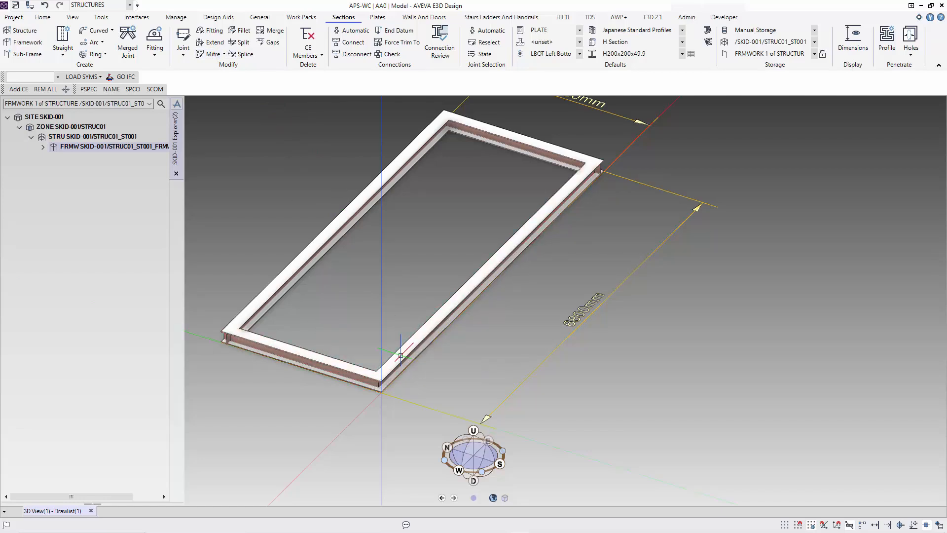
{"action": "left_click", "coordinate": [574, 176]}
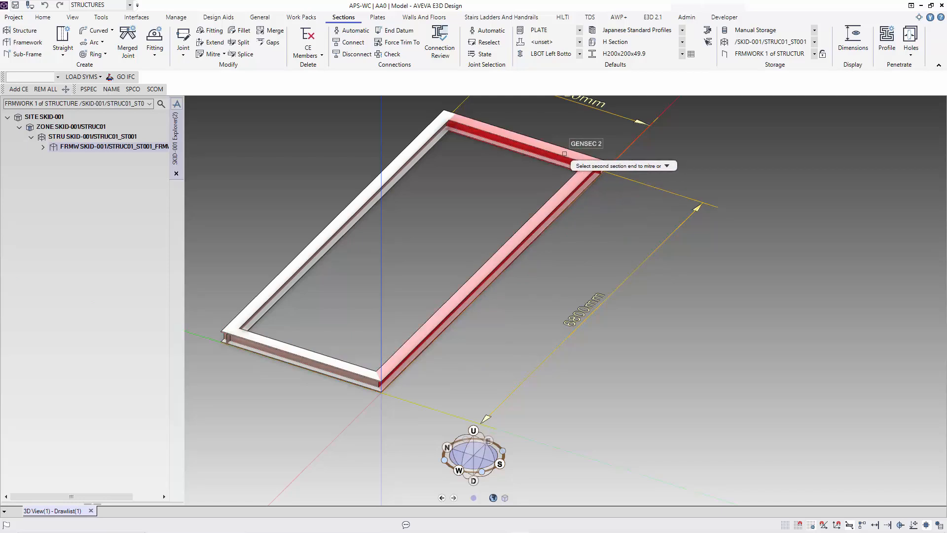
{"action": "left_click", "coordinate": [565, 154]}
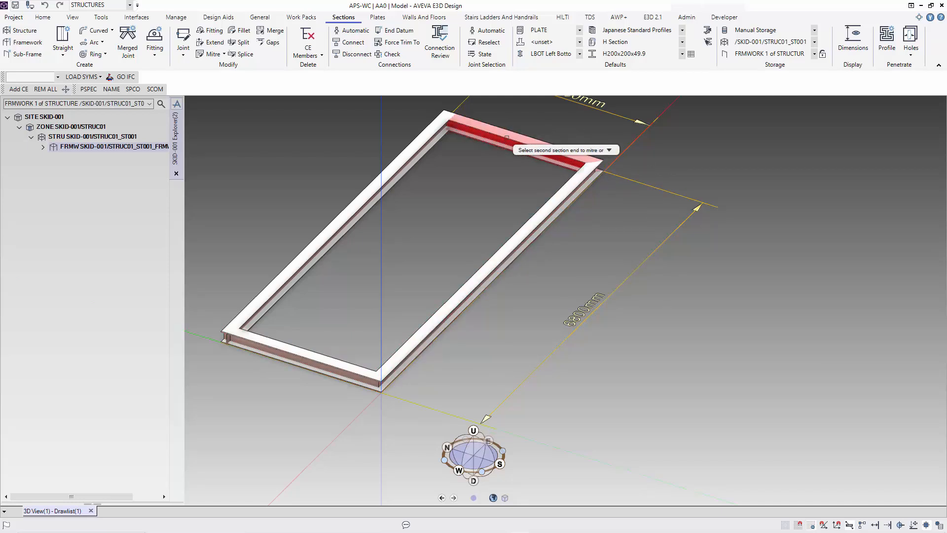
{"action": "left_click", "coordinate": [462, 129]}
{"action": "left_click", "coordinate": [435, 143]}
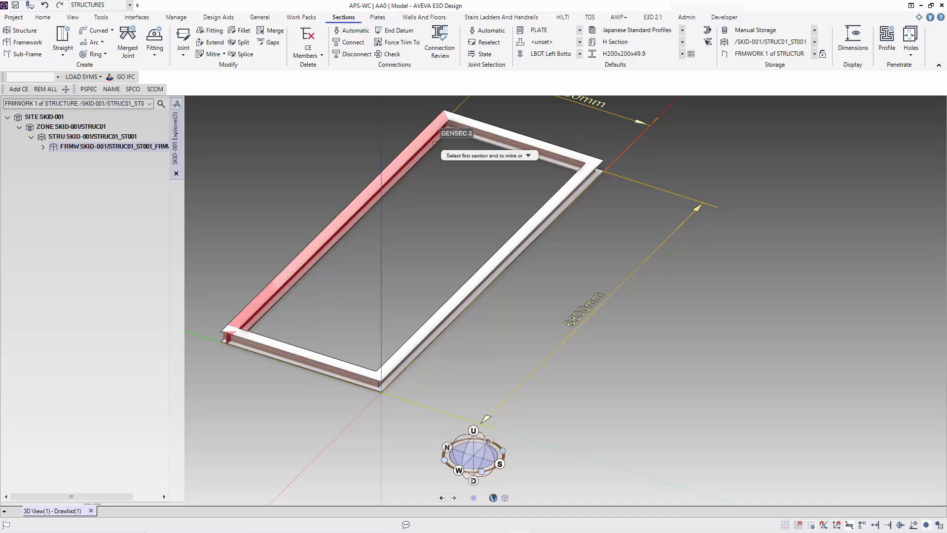
{"action": "left_click", "coordinate": [260, 293]}
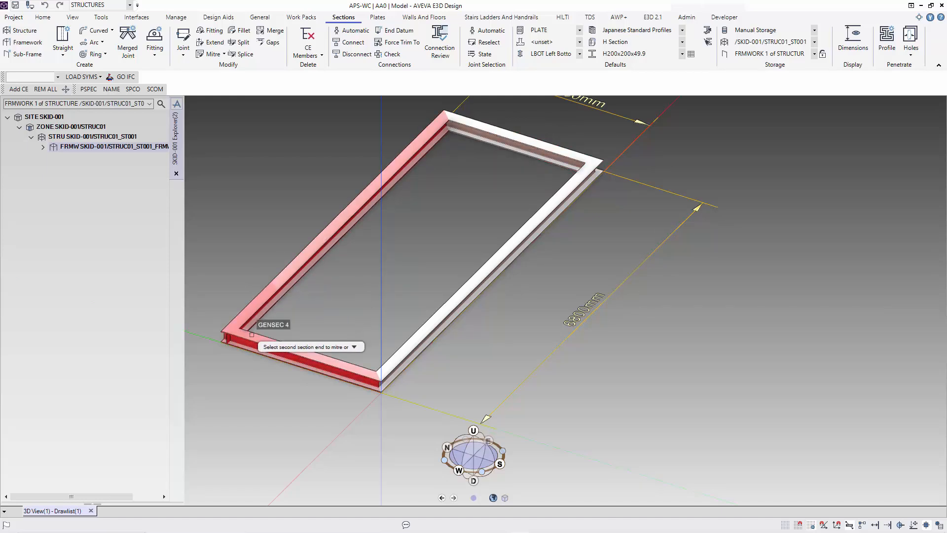
{"action": "left_click", "coordinate": [251, 341]}
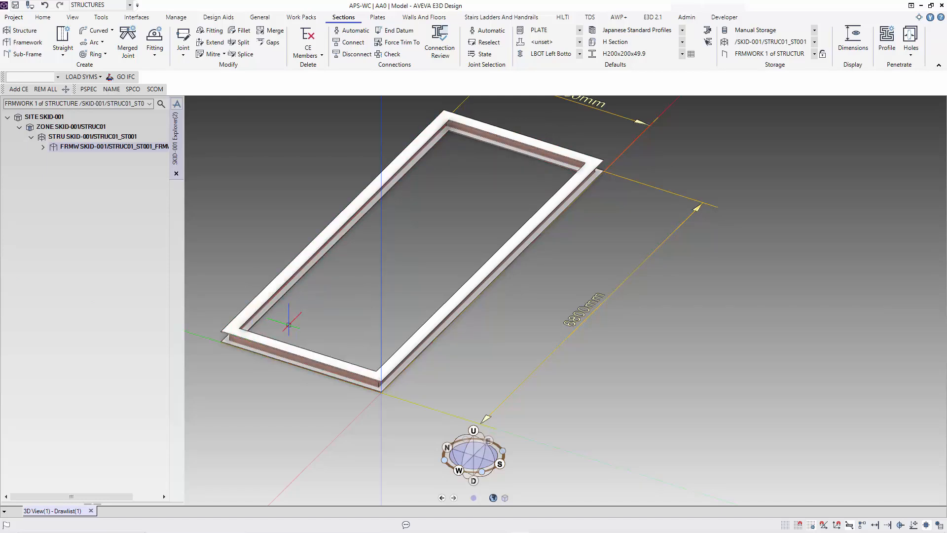
{"action": "mouse_move", "coordinate": [290, 323]}
{"action": "middle_mouse_down"}
{"action": "mouse_move", "coordinate": [390, 282]}
{"action": "mouse_move", "coordinate": [349, 277]}
{"action": "mouse_move", "coordinate": [147, 322]}
{"action": "mouse_move", "coordinate": [136, 348]}
{"action": "mouse_move", "coordinate": [244, 331]}
{"action": "middle_mouse_up"}
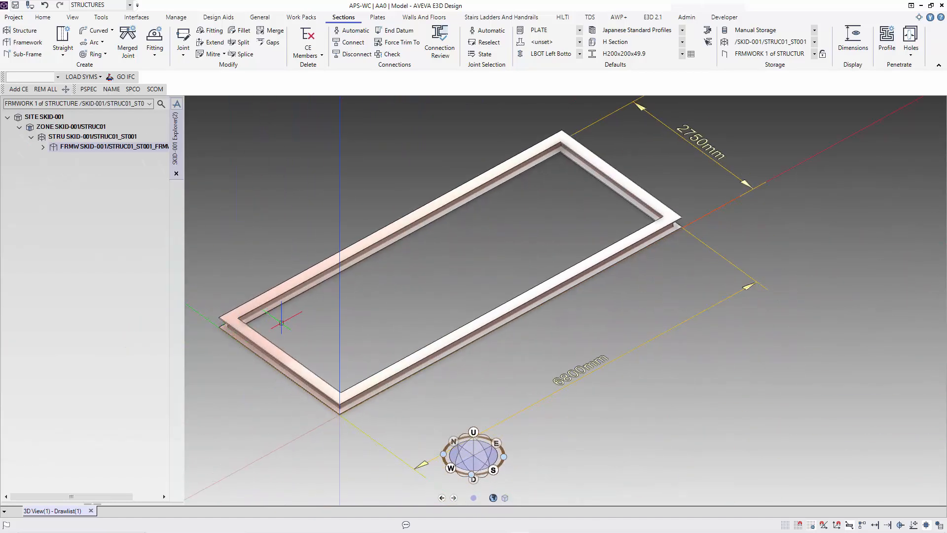
Step: Create a 12 mm rectangular plate over the base frame, snapping its two corners to diagonally opposite top corners of the beams
{"action": "left_click", "coordinate": [383, 20]}
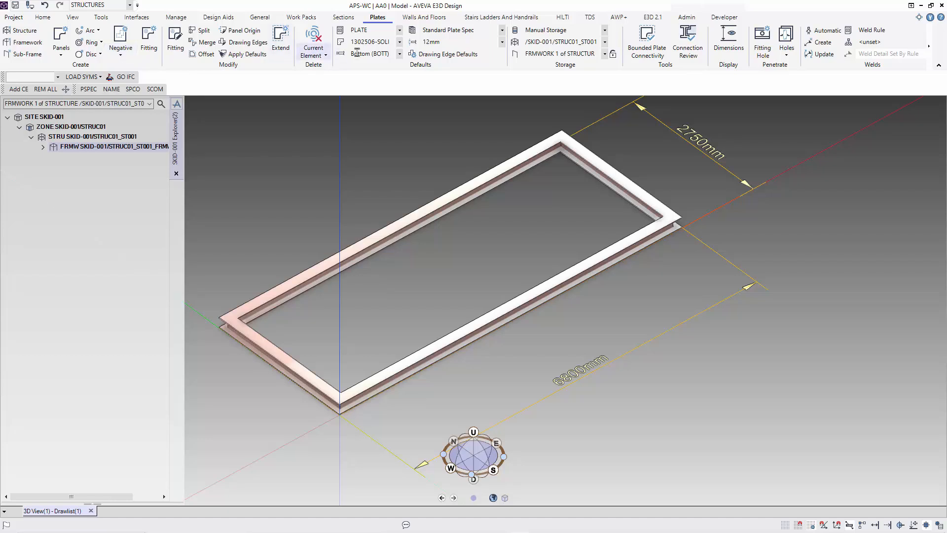
{"action": "left_click", "coordinate": [62, 57]}
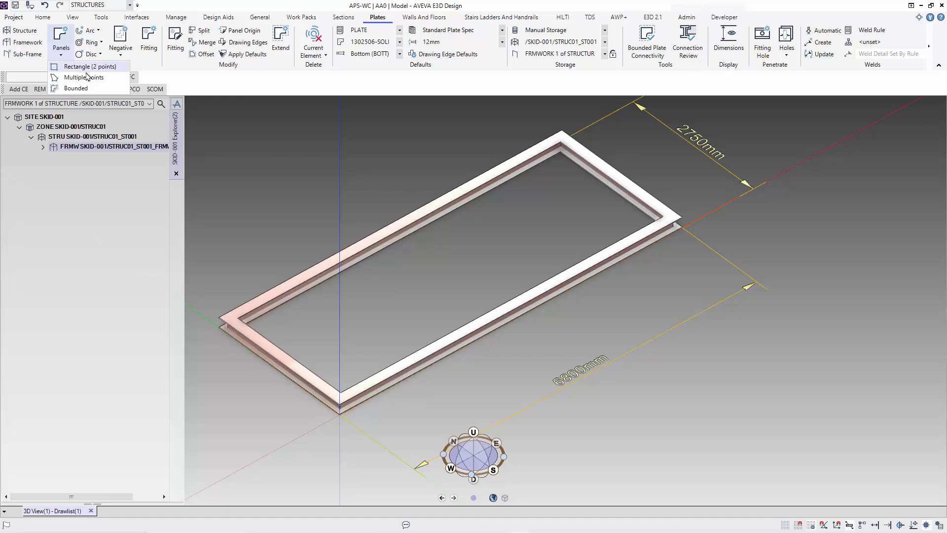
{"action": "left_click", "coordinate": [74, 66]}
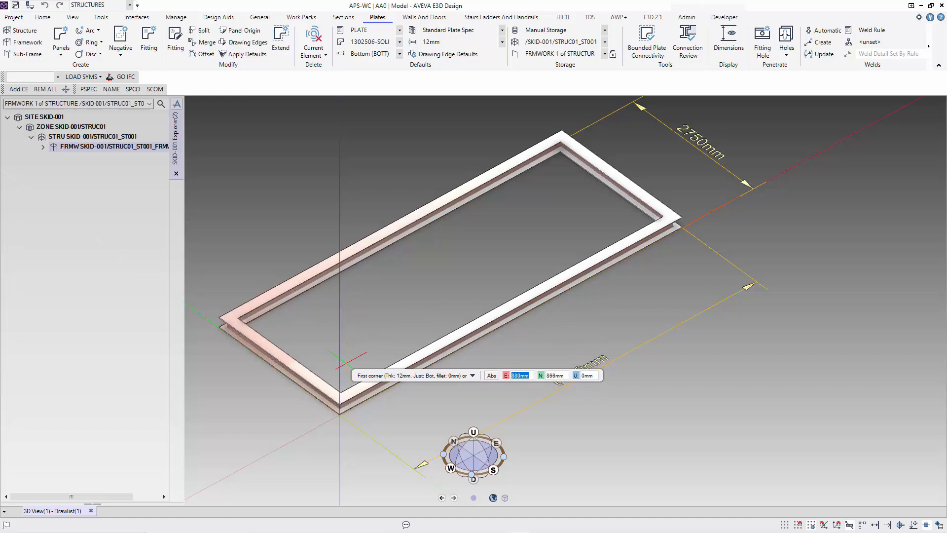
{"action": "right_click", "coordinate": [347, 366]}
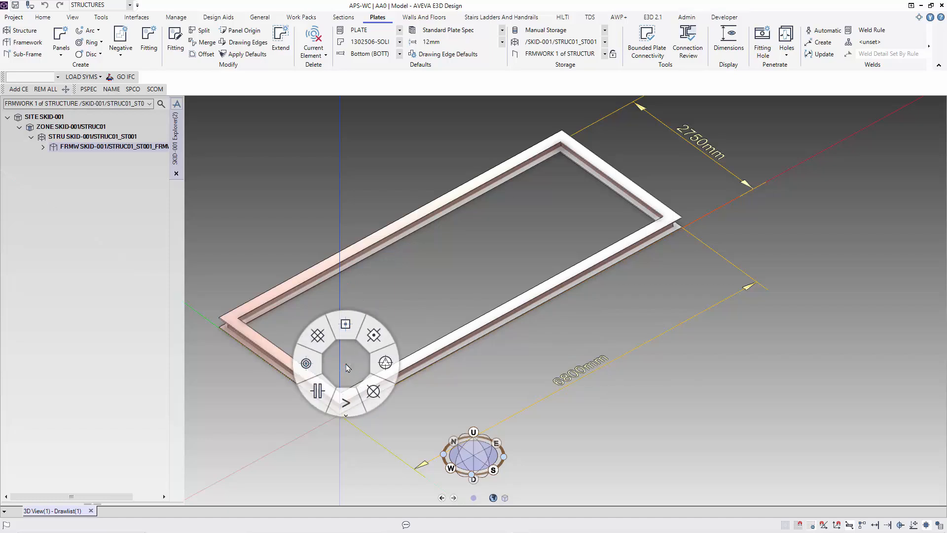
{"action": "left_click", "coordinate": [323, 343]}
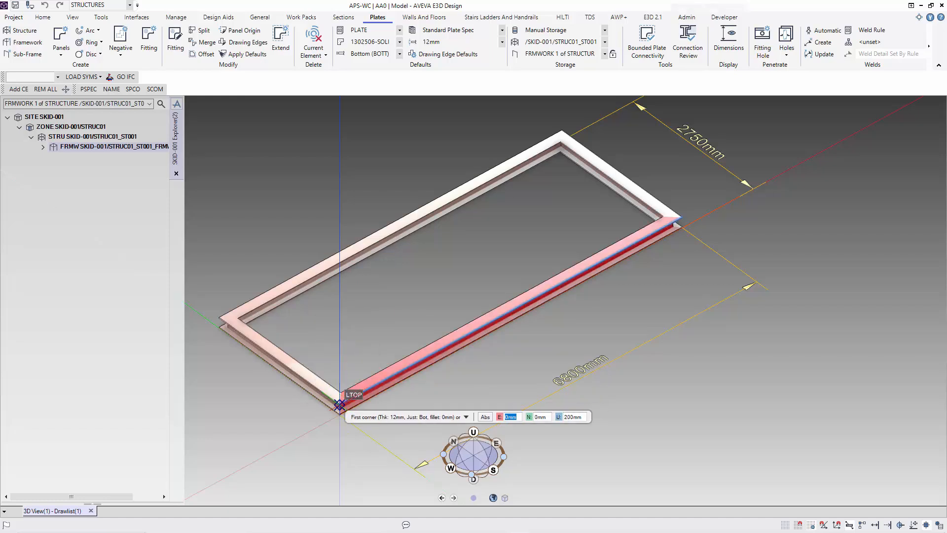
{"action": "left_click", "coordinate": [340, 404]}
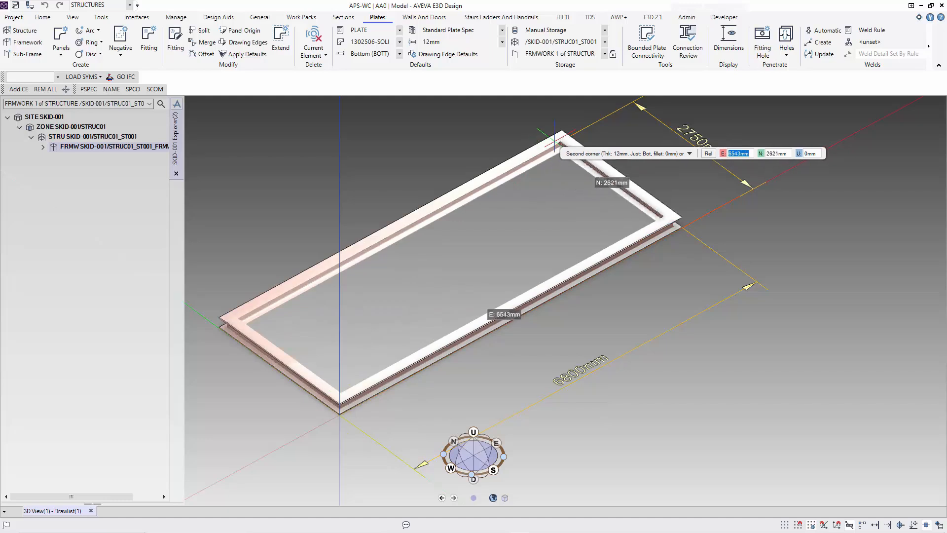
{"action": "left_click", "coordinate": [562, 130]}
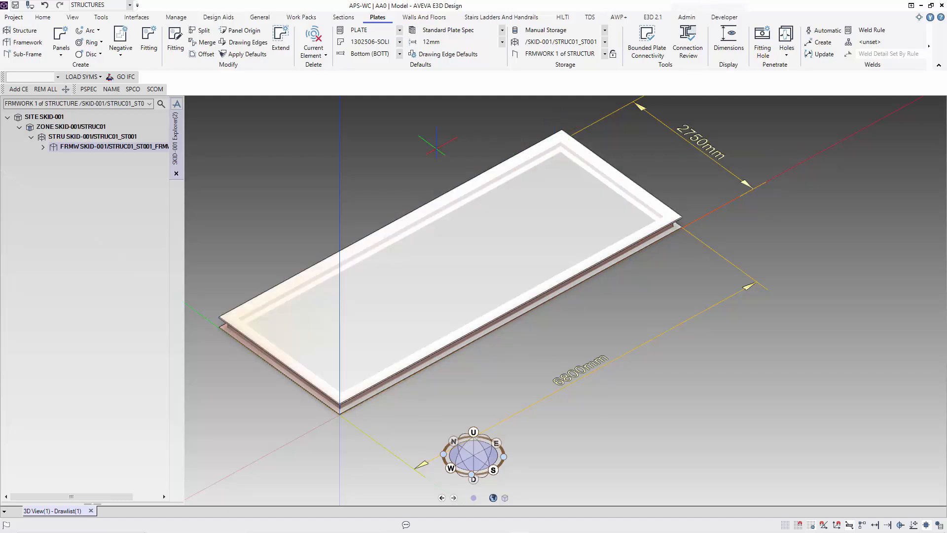
{"action": "middle_click_drag", "start_coordinate": [436, 148], "coordinate": [435, 149]}
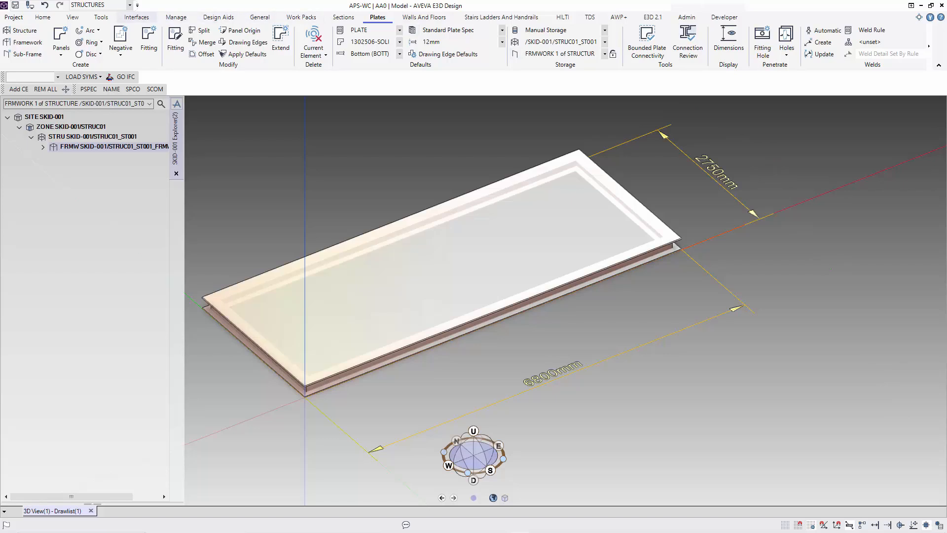
Step: Move the local coordinate system origin to E 0 mm, N 0 mm, taking its height from the plate's top surface at U 212 mm
{"action": "left_click", "coordinate": [73, 16]}
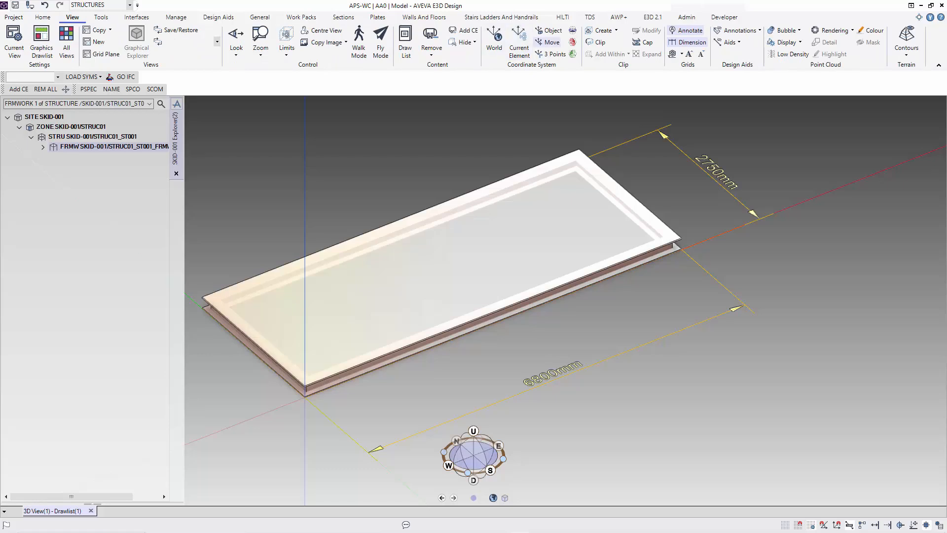
{"action": "left_click", "coordinate": [551, 41]}
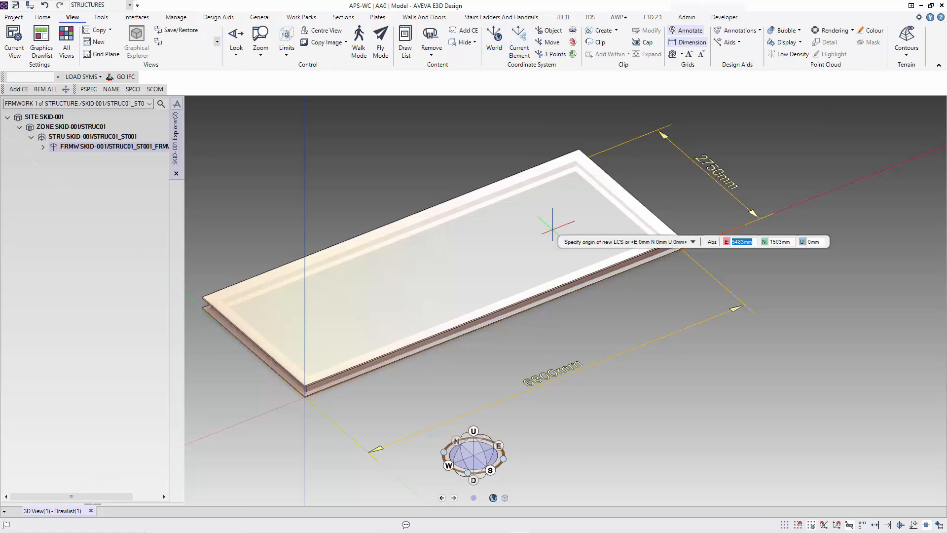
{"action": "type", "text": "0"}
{"action": "key", "text": "Tab"}
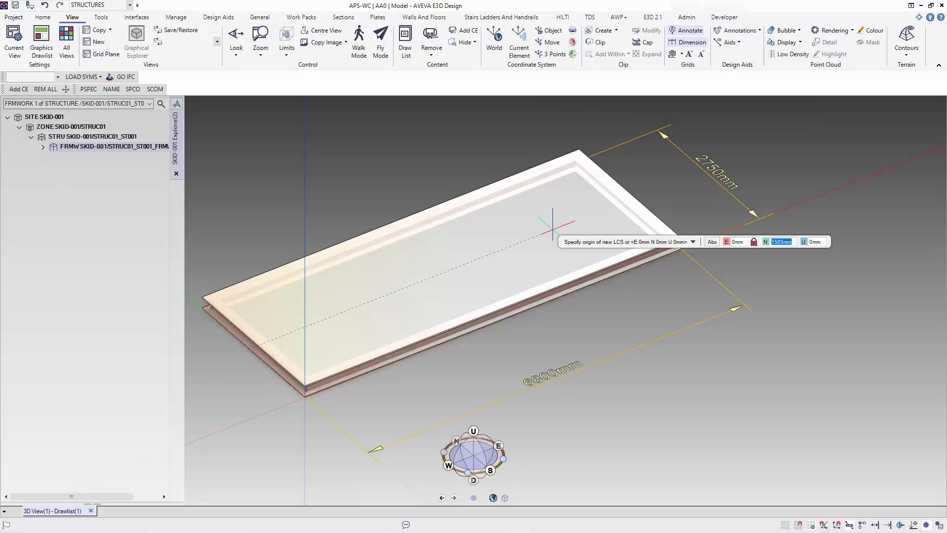
{"action": "type", "text": "0"}
{"action": "key", "text": "Tab"}
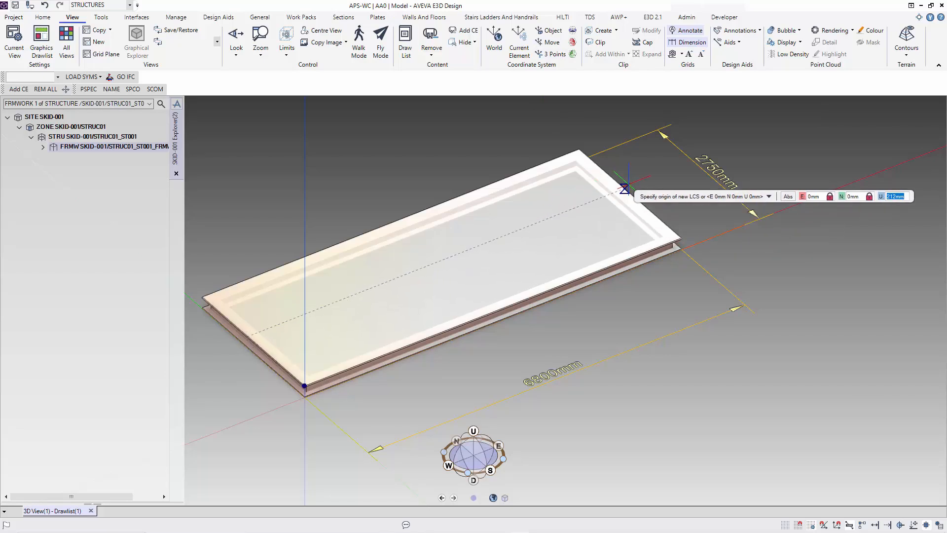
{"action": "left_click", "coordinate": [625, 189]}
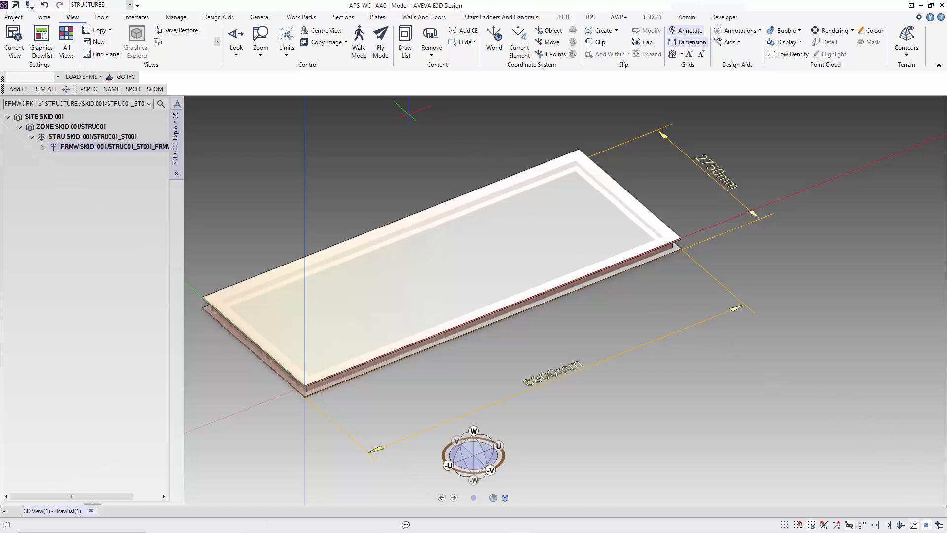
Step: Draw a single straight Channel C200x90x30.3 section across the plate, snapping from the midpoint of one long side to the other
{"action": "left_click", "coordinate": [344, 17]}
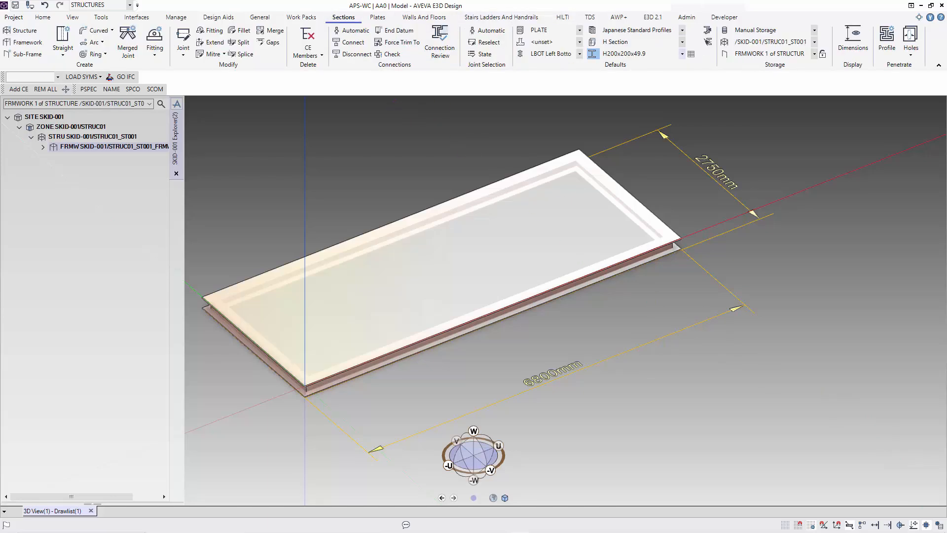
{"action": "left_click", "coordinate": [616, 42]}
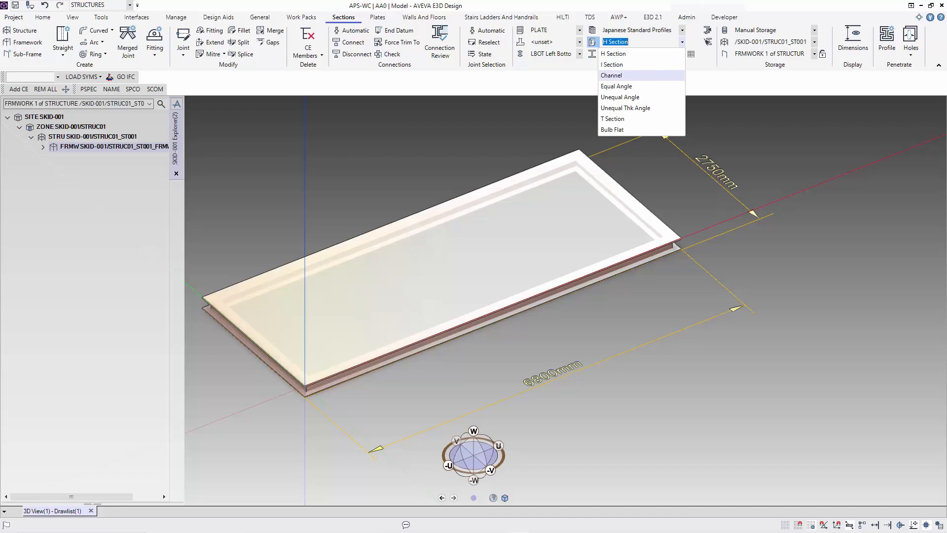
{"action": "left_click", "coordinate": [612, 75]}
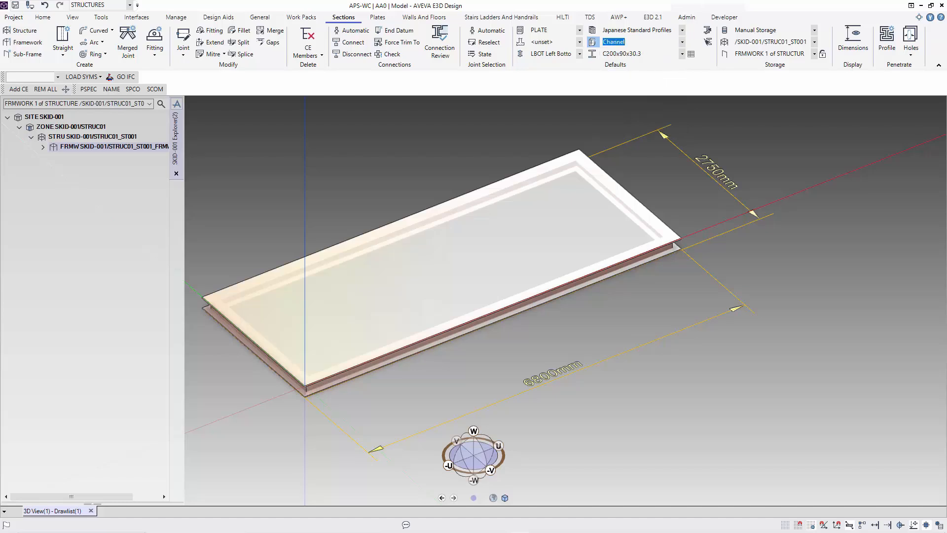
{"action": "left_click", "coordinate": [63, 52]}
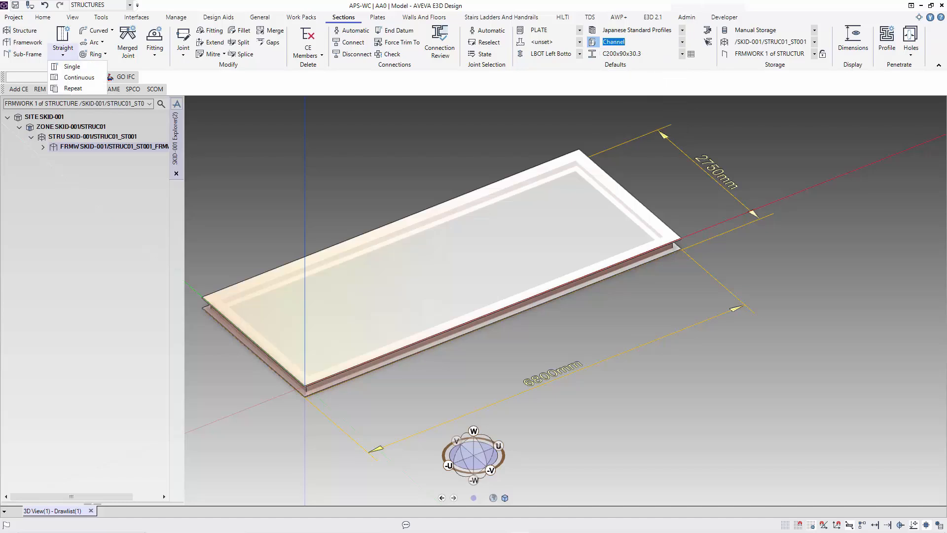
{"action": "left_click", "coordinate": [72, 66]}
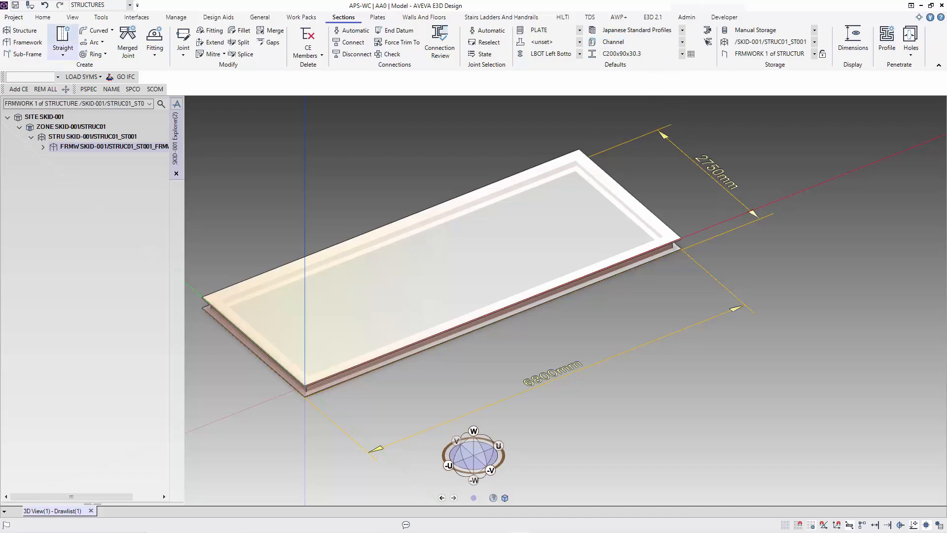
{"action": "right_click", "coordinate": [524, 334]}
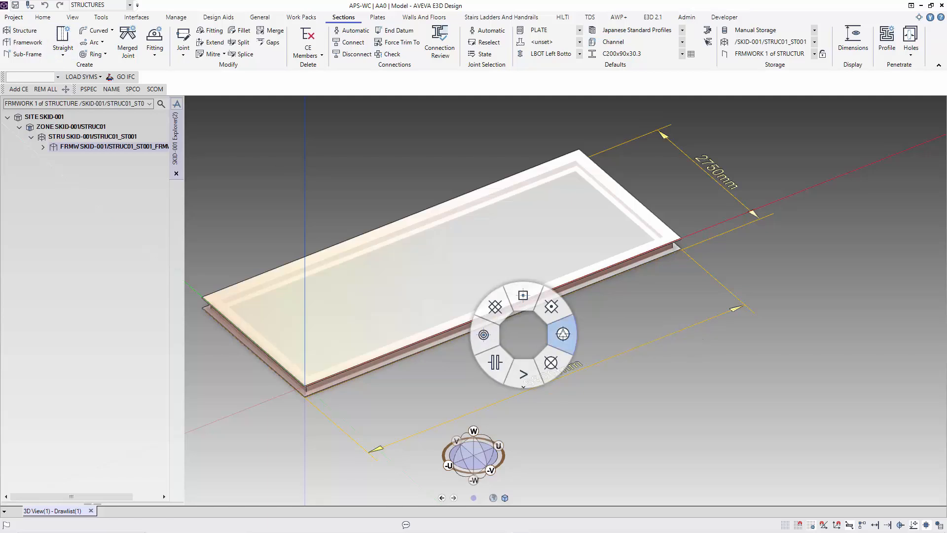
{"action": "left_click", "coordinate": [563, 334]}
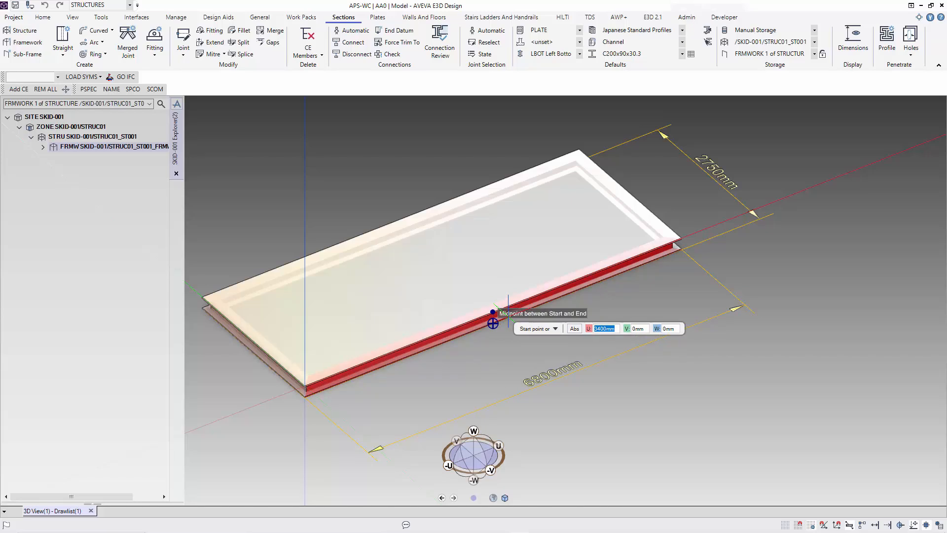
{"action": "middle_click_drag", "start_coordinate": [508, 313], "coordinate": [522, 306]}
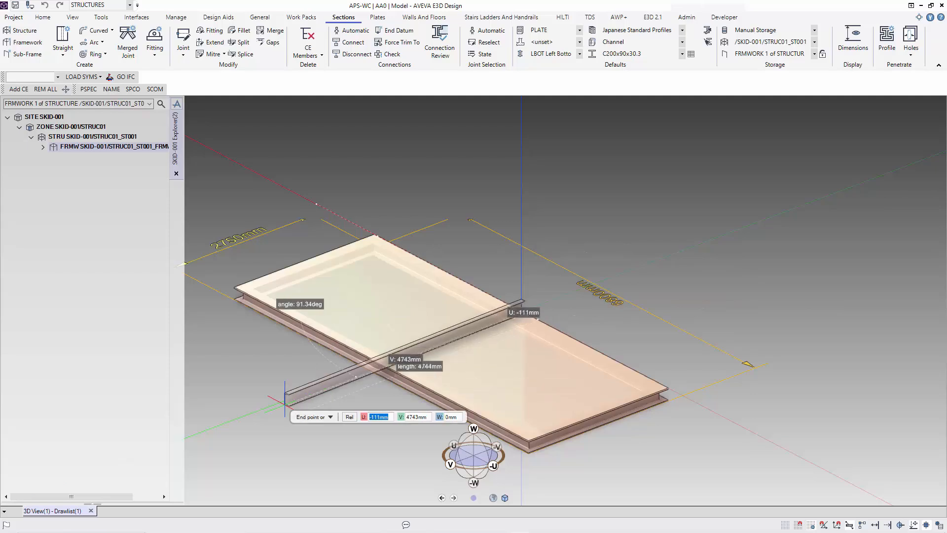
{"action": "left_click", "coordinate": [381, 375]}
{"action": "middle_click_drag", "start_coordinate": [387, 376], "coordinate": [224, 381]}
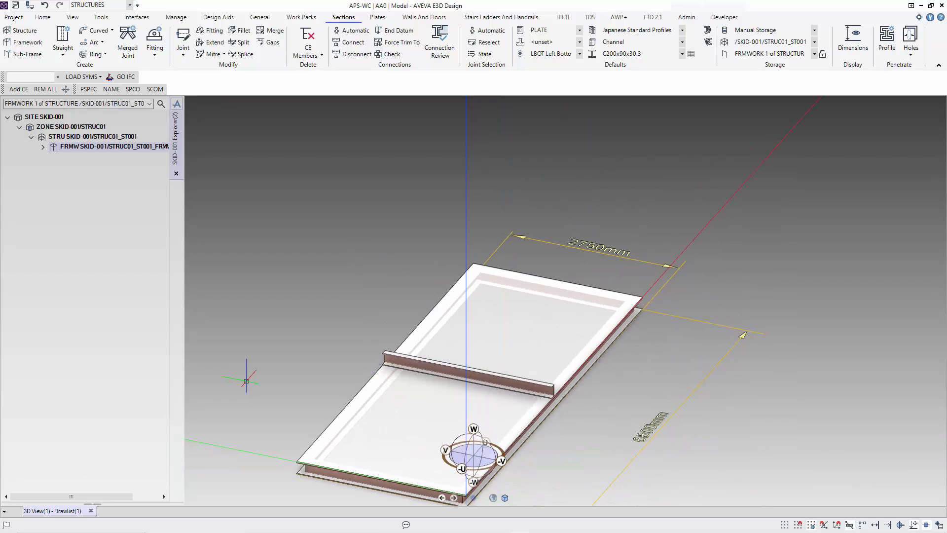